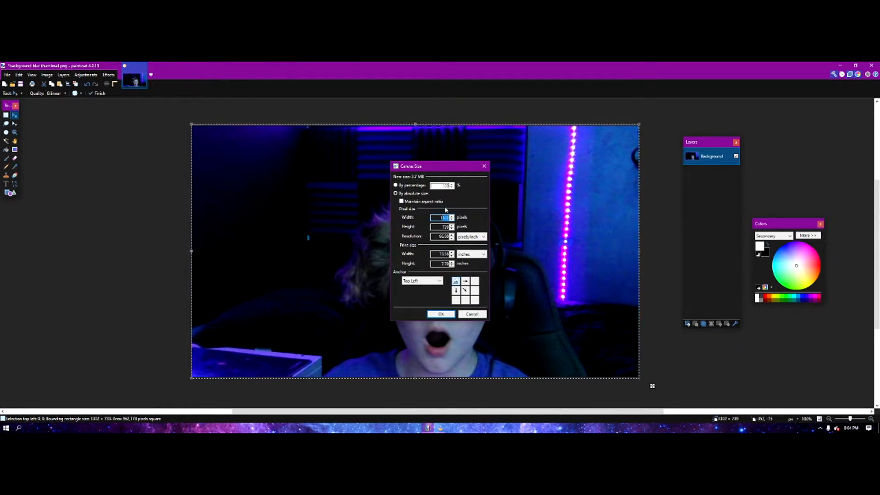
# Step: Set the canvas size to 1280 pixels wide and 720 pixels high
pyautogui.write('1280')
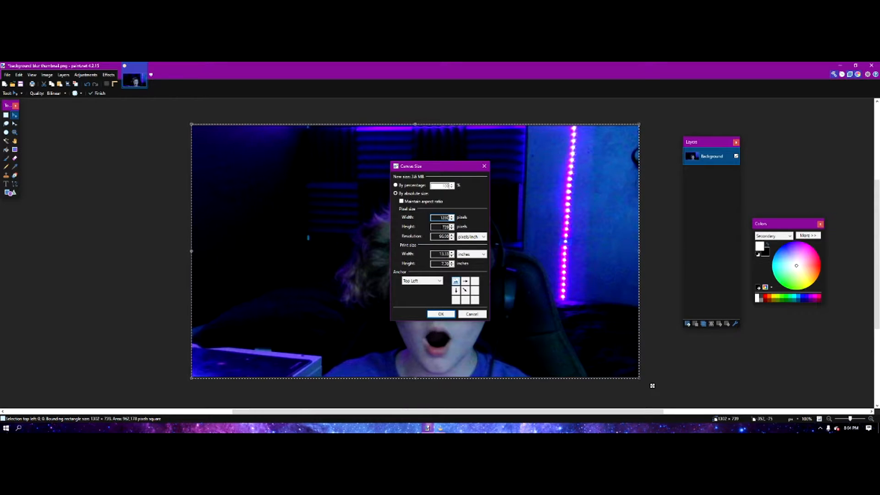
pyautogui.press('Tab')
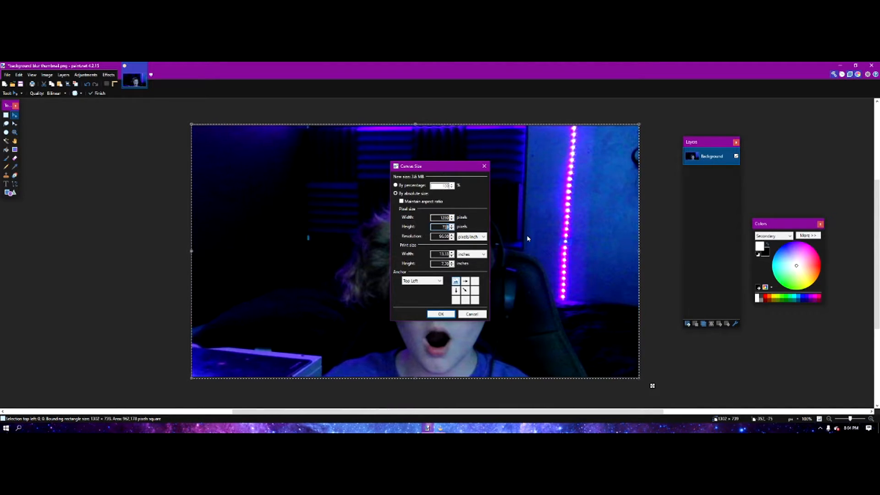
pyautogui.write('720')
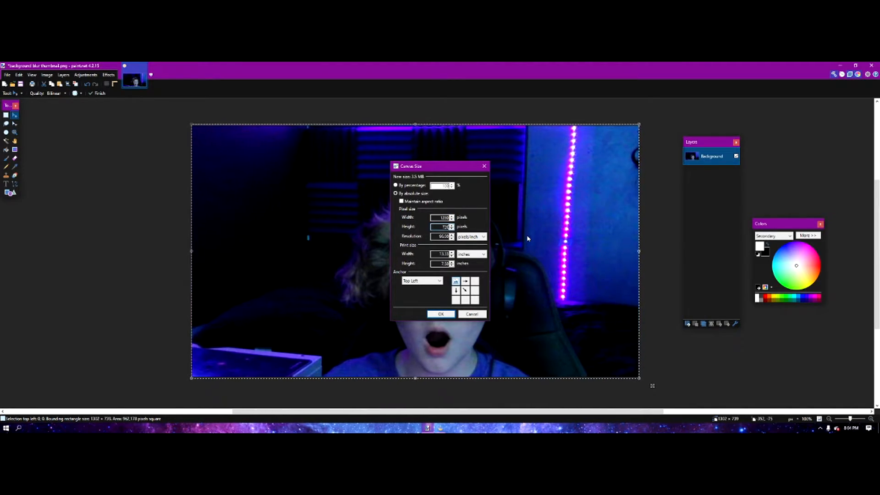
pyautogui.click(428, 317)
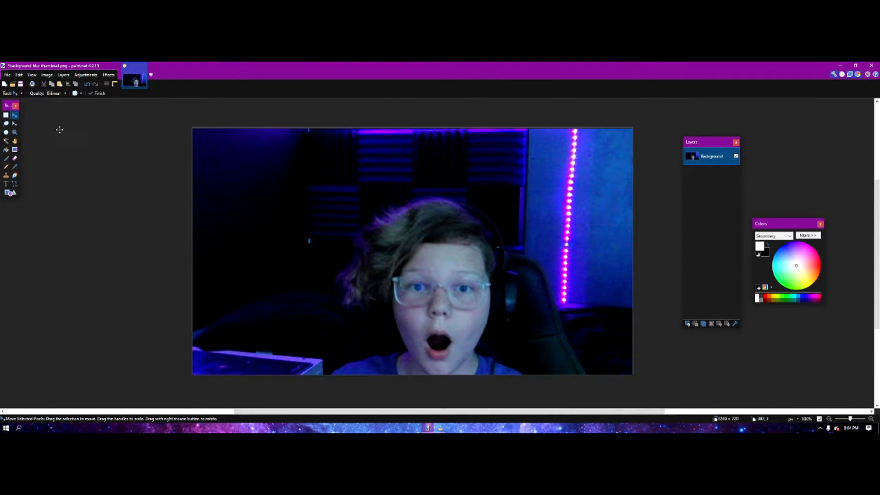
# Step: Outline the person's head, hair, headphones and shoulders with a Lasso selection
pyautogui.click(6, 125)
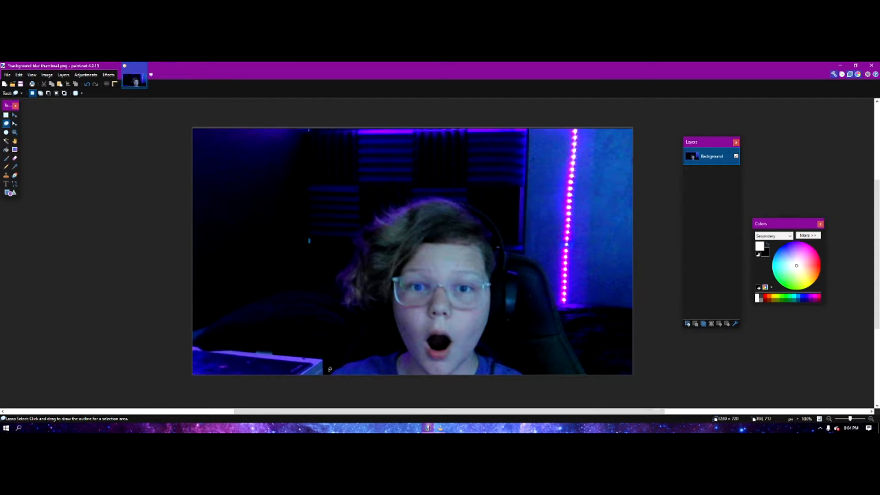
pyautogui.moveTo(313, 374); pyautogui.dragTo(330, 367)
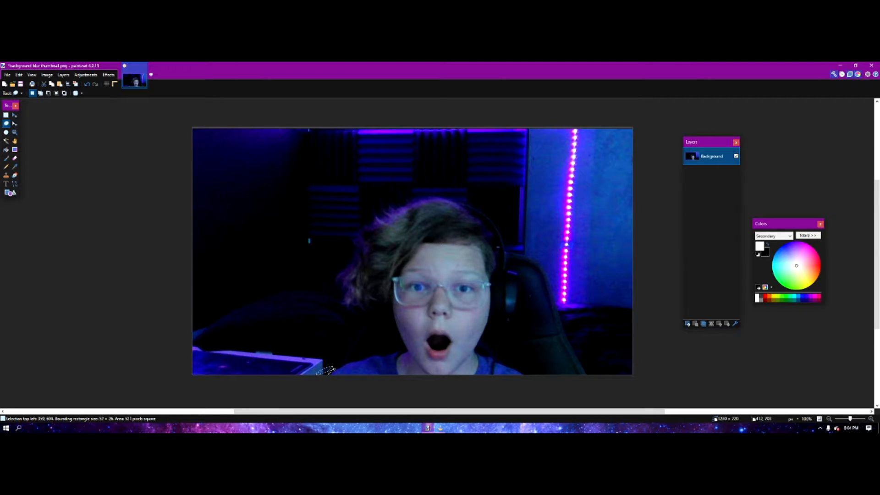
pyautogui.moveTo(342, 361)
pyautogui.mouseDown()
pyautogui.moveTo(367, 322)
pyautogui.moveTo(352, 307)
pyautogui.mouseUp()
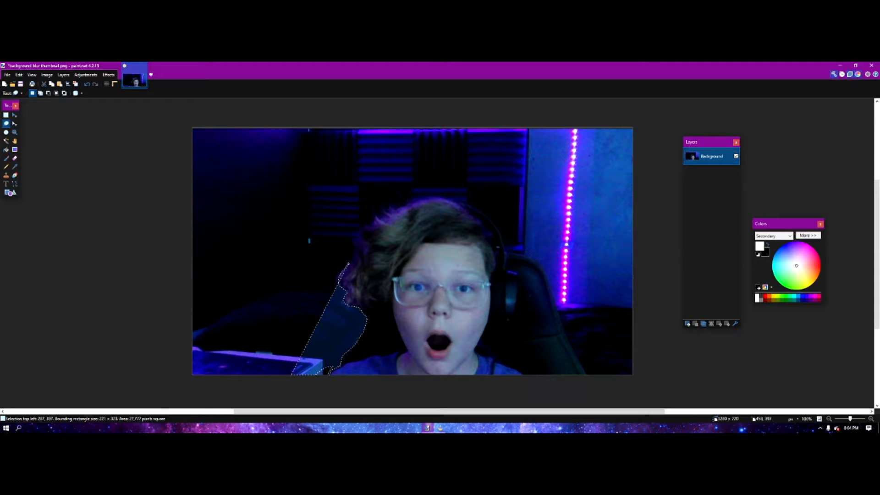
pyautogui.moveTo(362, 237)
pyautogui.mouseDown()
pyautogui.moveTo(420, 201)
pyautogui.moveTo(463, 200)
pyautogui.moveTo(485, 210)
pyautogui.moveTo(507, 242)
pyautogui.moveTo(519, 305)
pyautogui.moveTo(501, 337)
pyautogui.moveTo(478, 350)
pyautogui.moveTo(524, 378)
pyautogui.mouseUp()
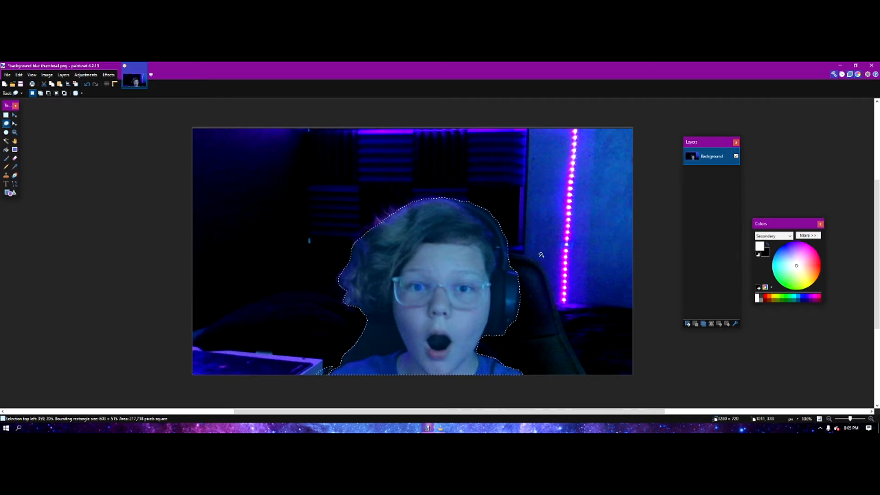
# Step: Add a new layer, copy the selected person onto it, and hide the Background layer
pyautogui.click(687, 323)
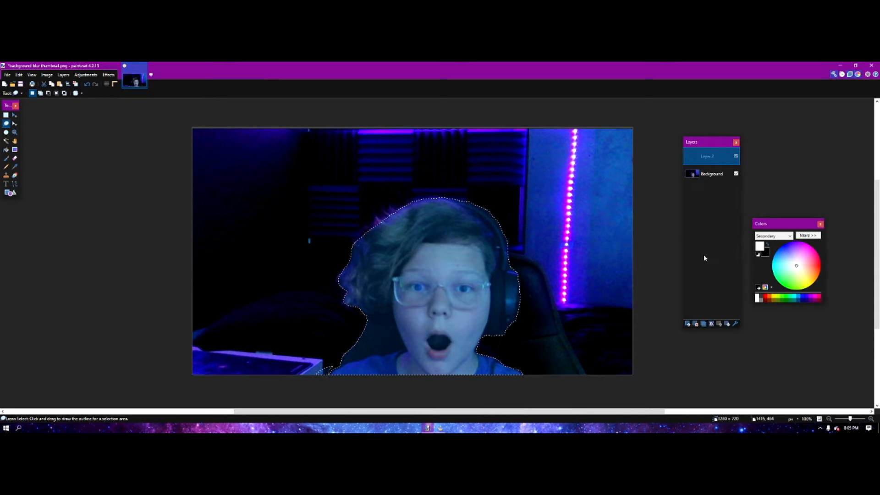
pyautogui.click(706, 174)
pyautogui.press('m')
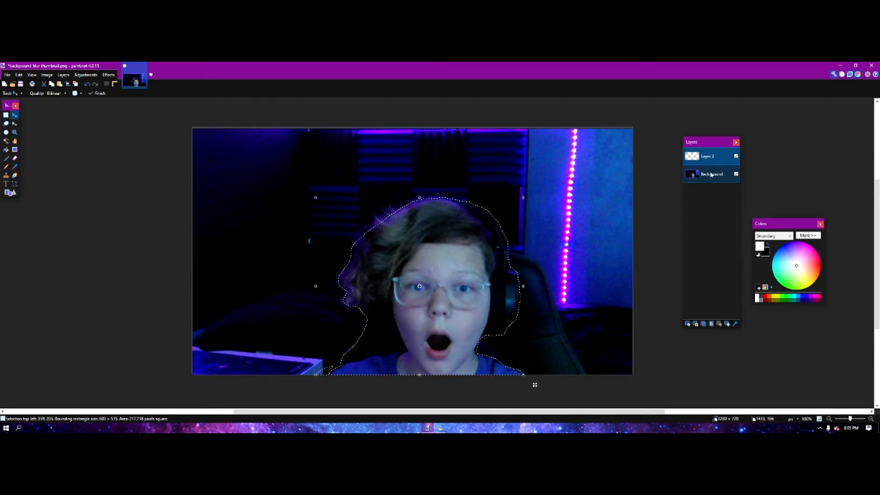
pyautogui.click(736, 175)
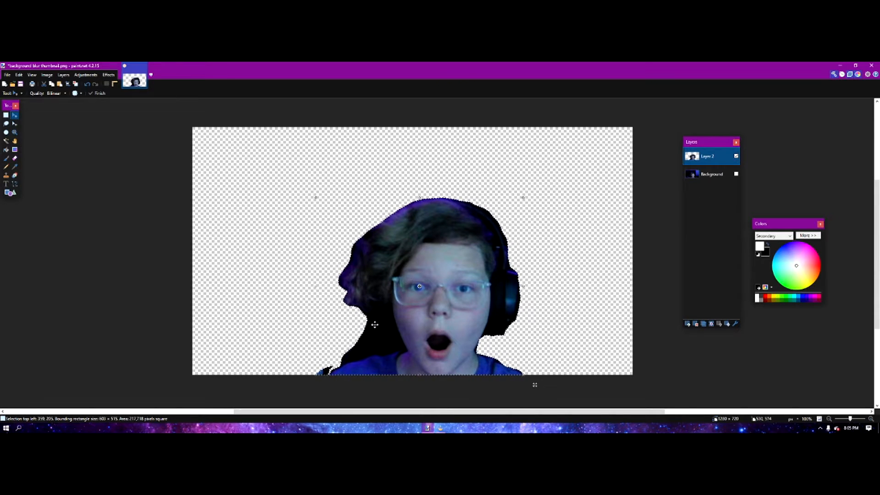
pyautogui.click(15, 158)
pyautogui.scroll(3, 327, 370)
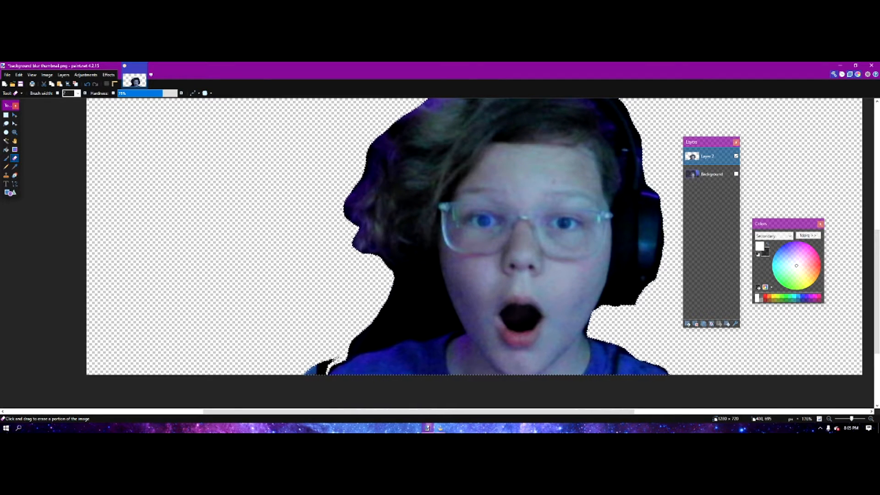
pyautogui.scroll(-3, 333, 359)
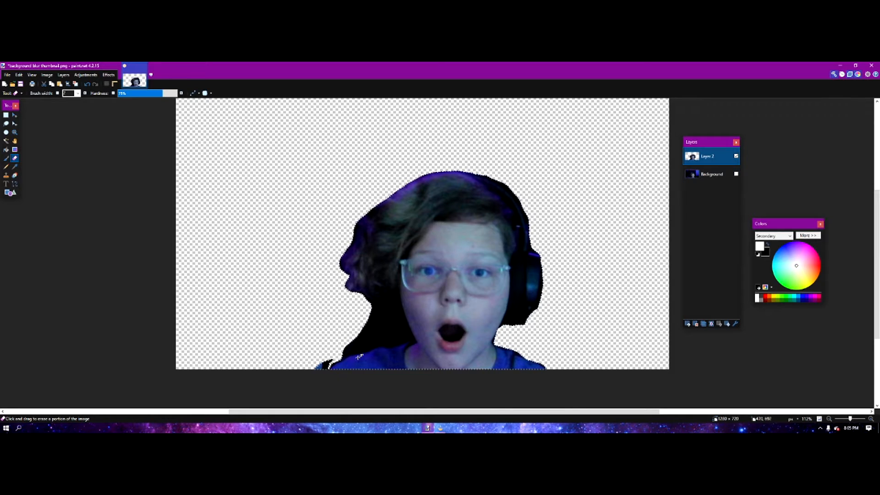
pyautogui.moveTo(451, 315); pyautogui.dragTo(445, 315)
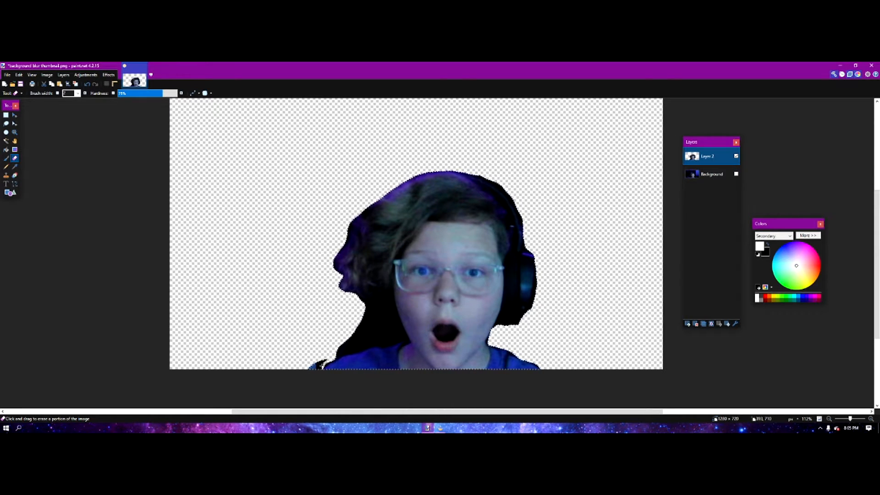
# Step: Show the Background layer again and hide Layer 2
pyautogui.click(726, 175)
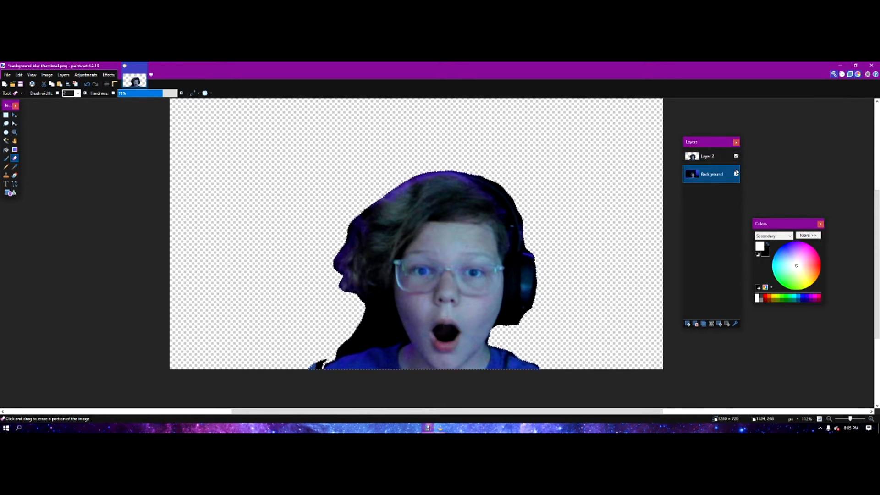
pyautogui.click(736, 174)
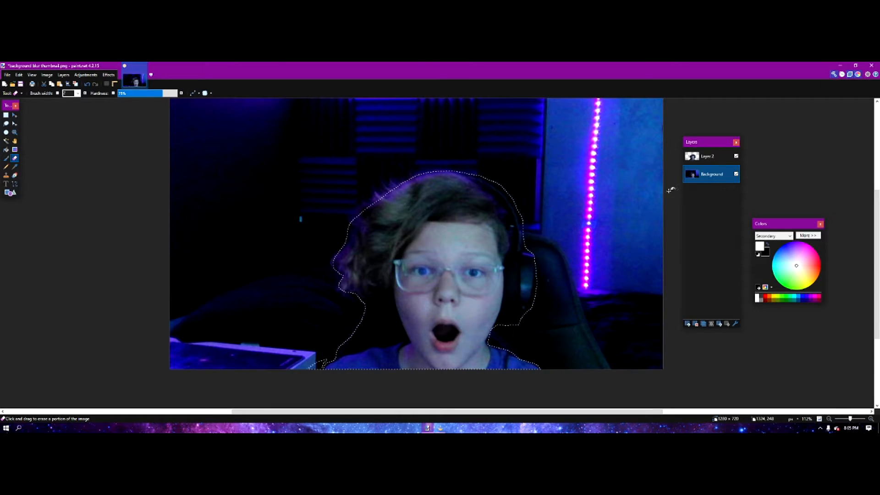
pyautogui.click(735, 157)
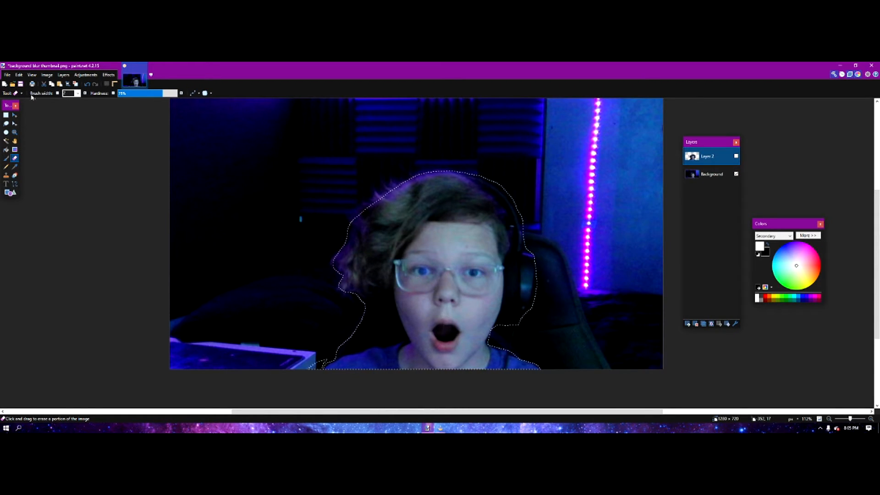
# Step: Cut and re-paste the person on Layer 2, and delete the same selected area from the Background layer
pyautogui.click(15, 115)
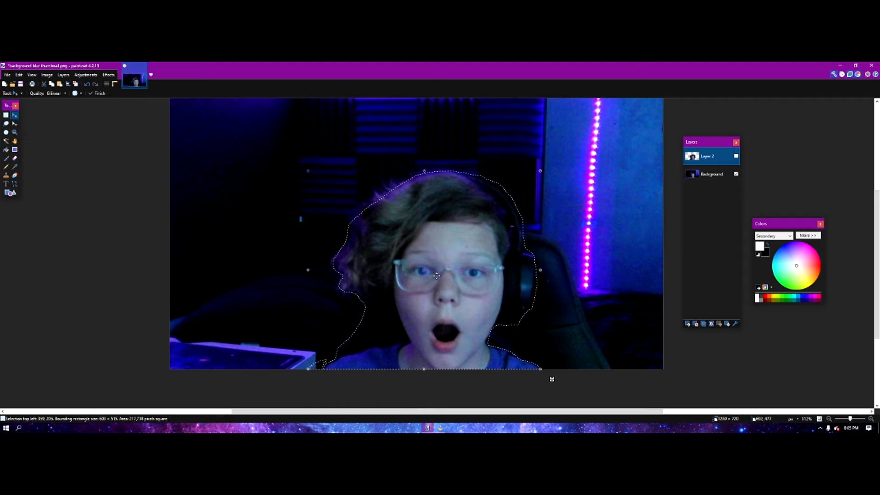
pyautogui.hotkey('ctrl', 'd')
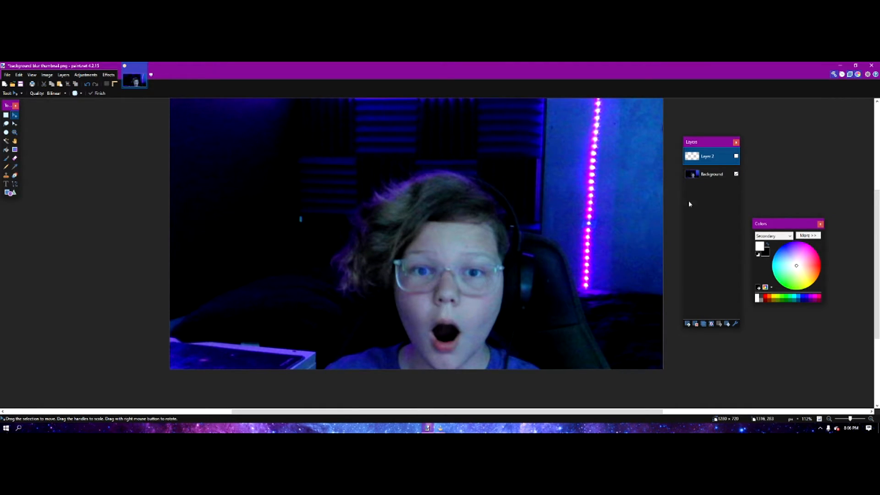
pyautogui.hotkey('ctrl', 'v')
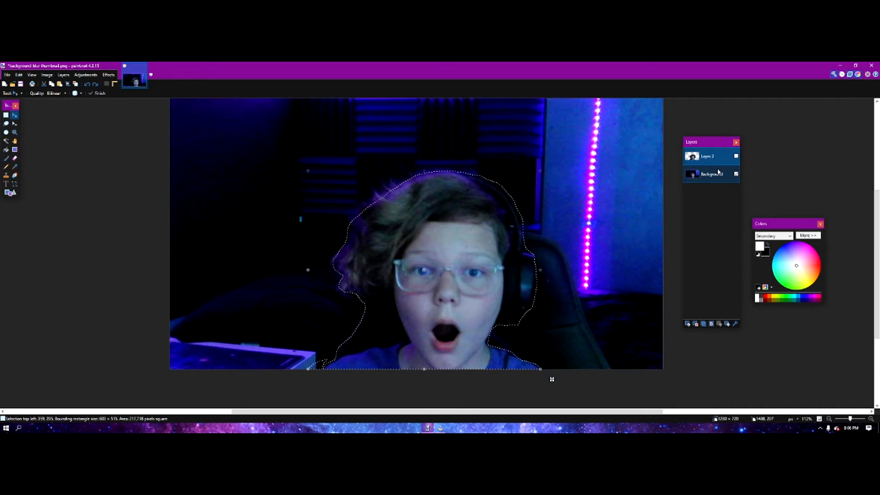
pyautogui.click(708, 174)
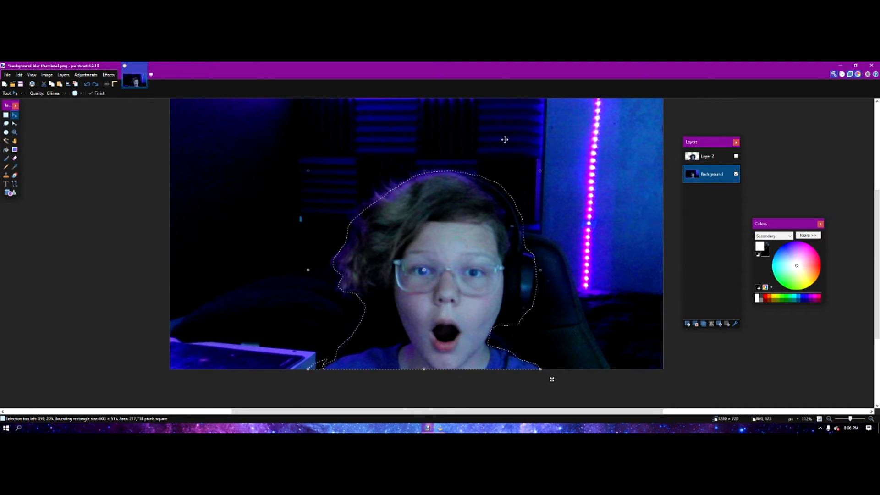
pyautogui.press('Delete')
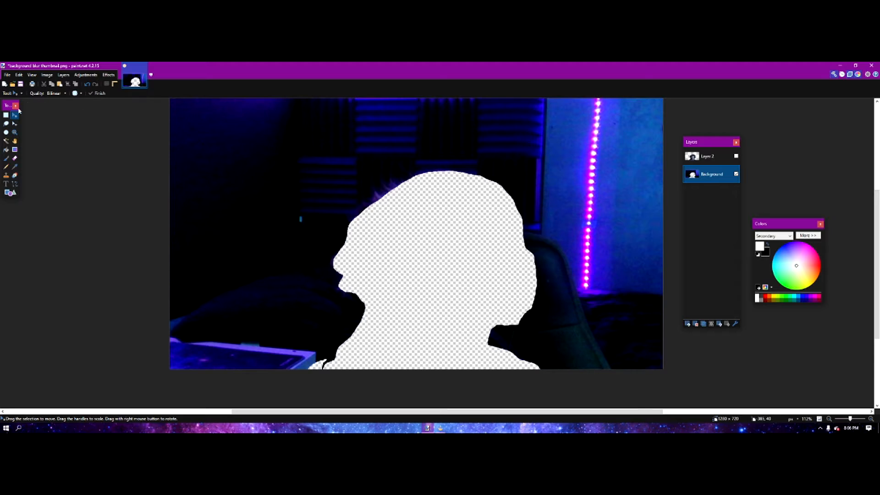
pyautogui.click(6, 140)
pyautogui.click(351, 153)
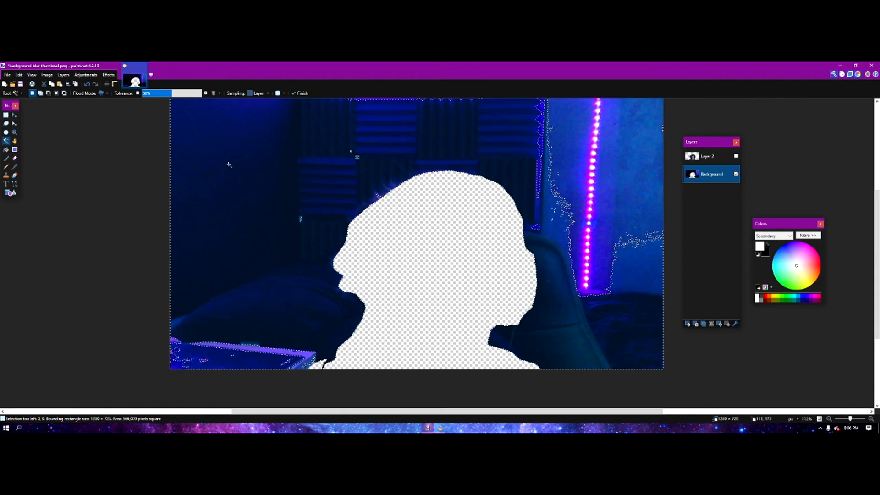
pyautogui.hotkey('ctrl', 'd')
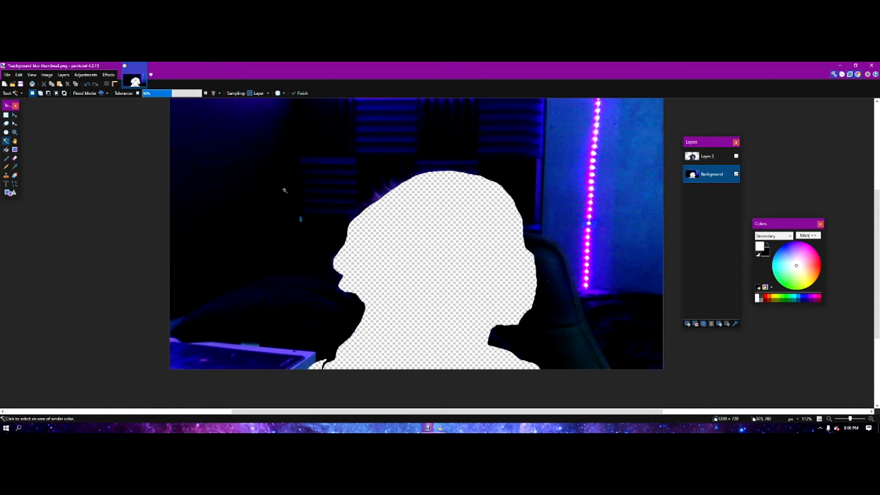
# Step: Apply a Gaussian Blur to the Background layer, strong enough to soften the room behind the person
pyautogui.click(108, 74)
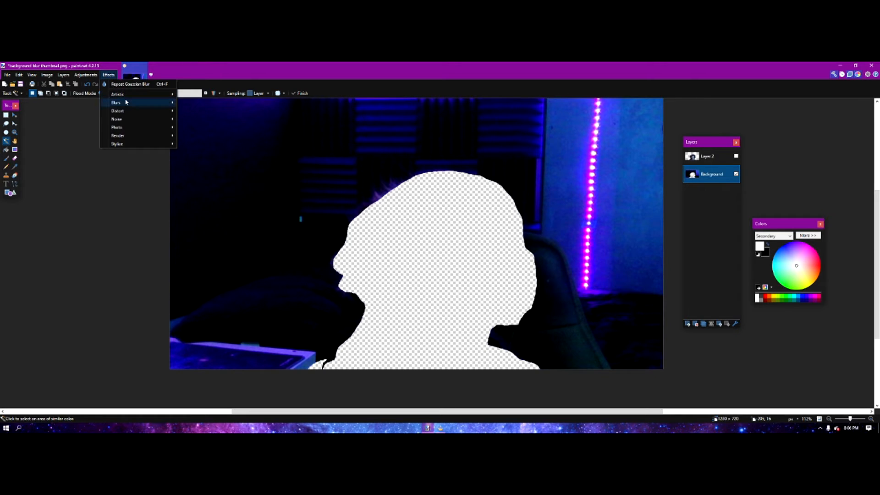
pyautogui.moveTo(127, 103)
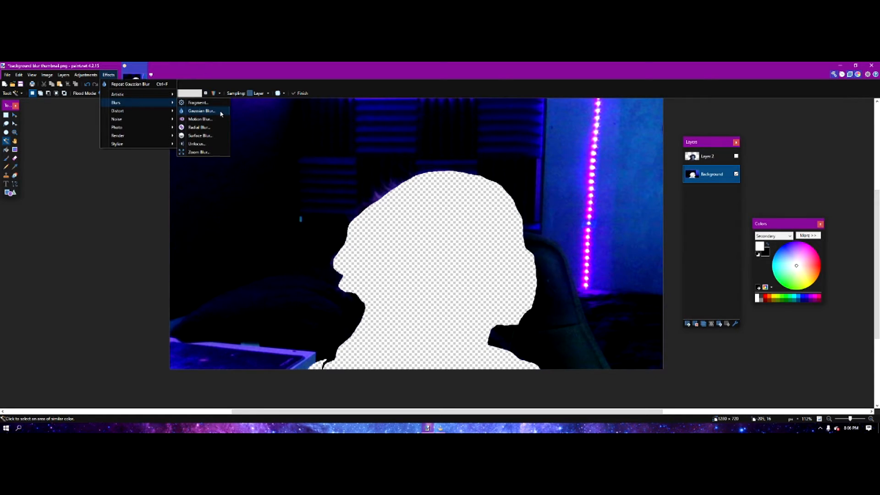
pyautogui.click(201, 111)
pyautogui.moveTo(393, 245)
pyautogui.mouseDown()
pyautogui.moveTo(486, 243)
pyautogui.moveTo(398, 245)
pyautogui.mouseUp()
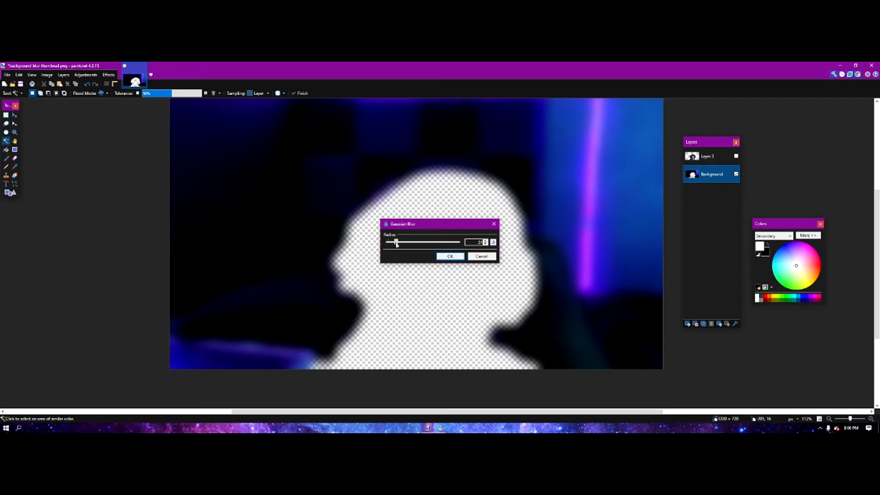
pyautogui.click(450, 256)
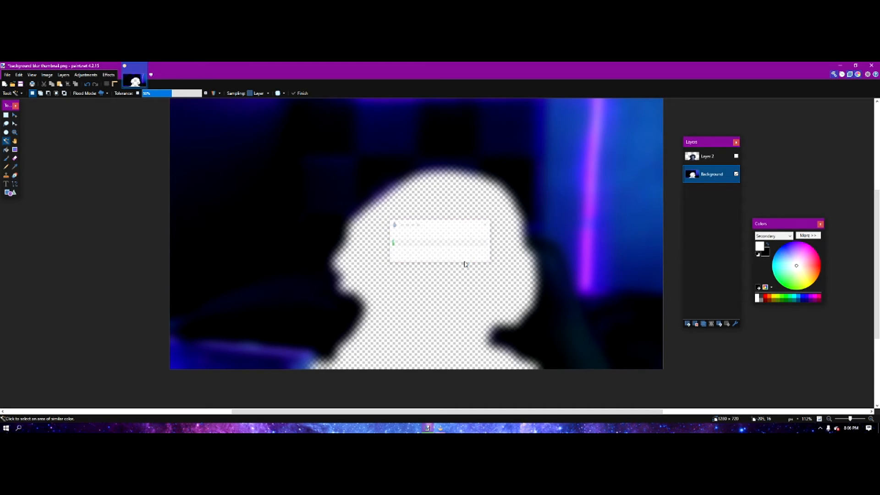
# Step: Show Layer 2 and add a new empty layer beneath the Background layer
pyautogui.click(732, 158)
pyautogui.click(736, 157)
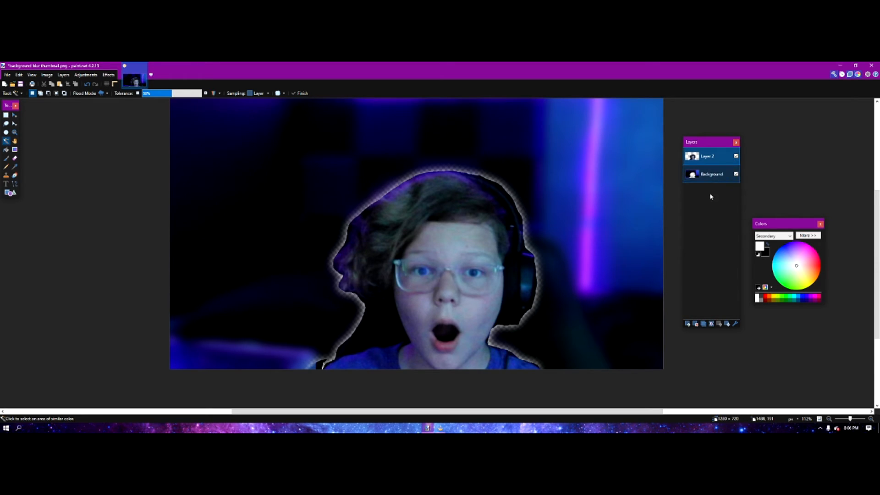
pyautogui.click(688, 325)
pyautogui.moveTo(709, 161); pyautogui.dragTo(712, 204)
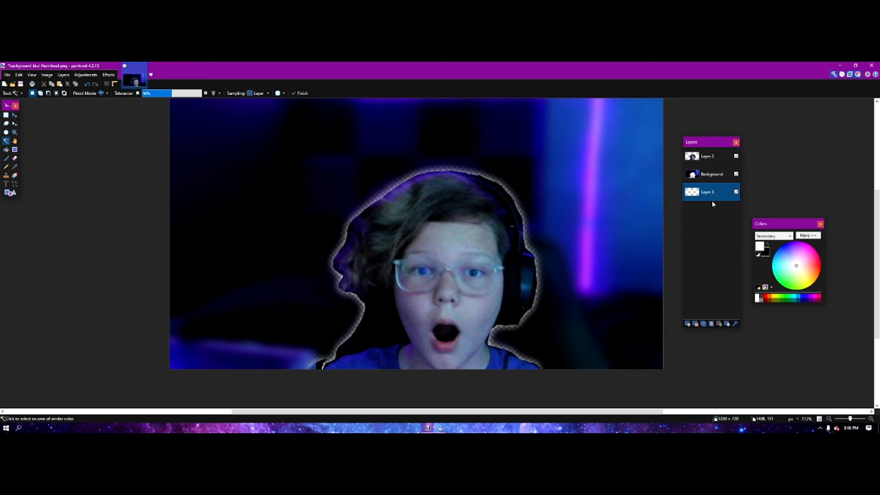
# Step: Fill the bottom layer with solid black using the Paint Bucket
pyautogui.click(6, 150)
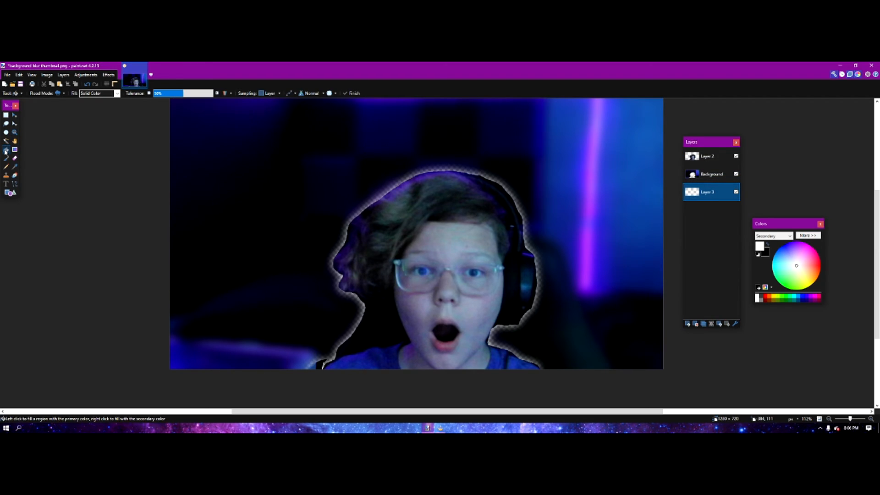
pyautogui.click(434, 179)
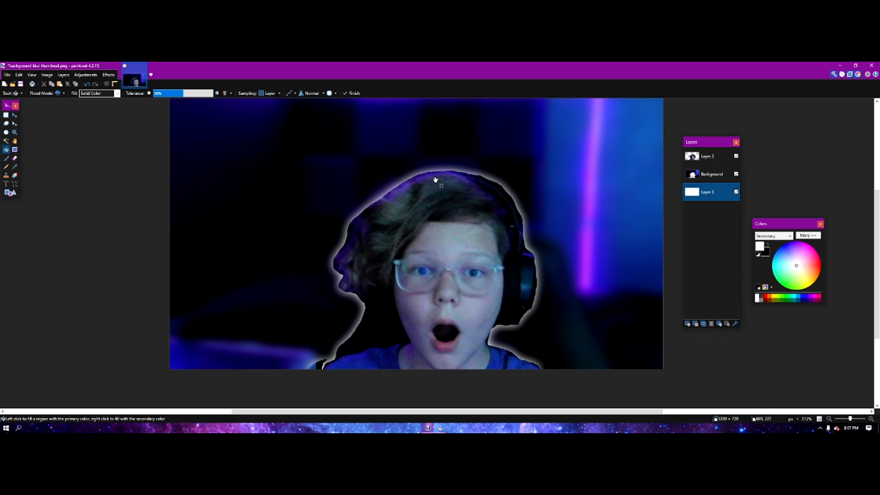
pyautogui.click(767, 244)
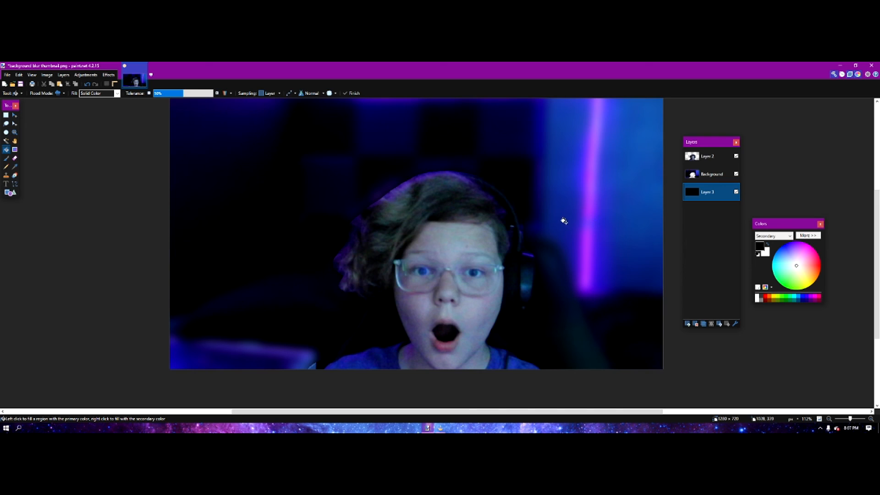
# Step: Open the list of file commands
pyautogui.click(7, 75)
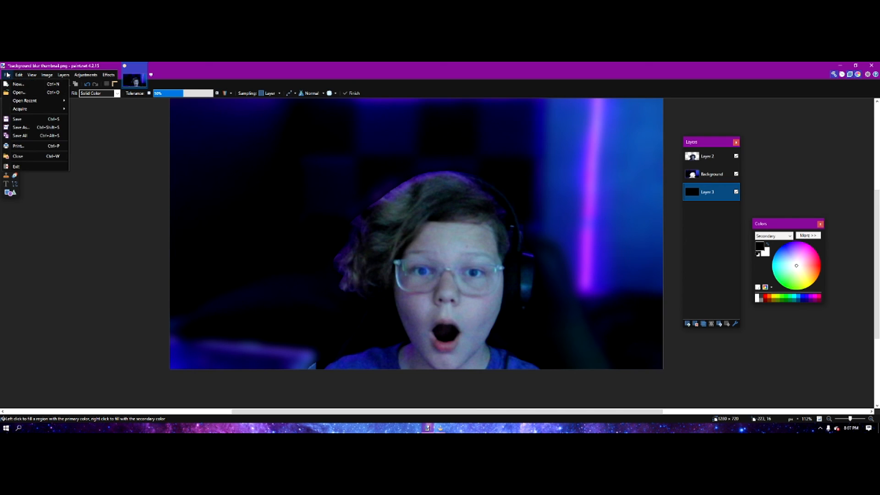